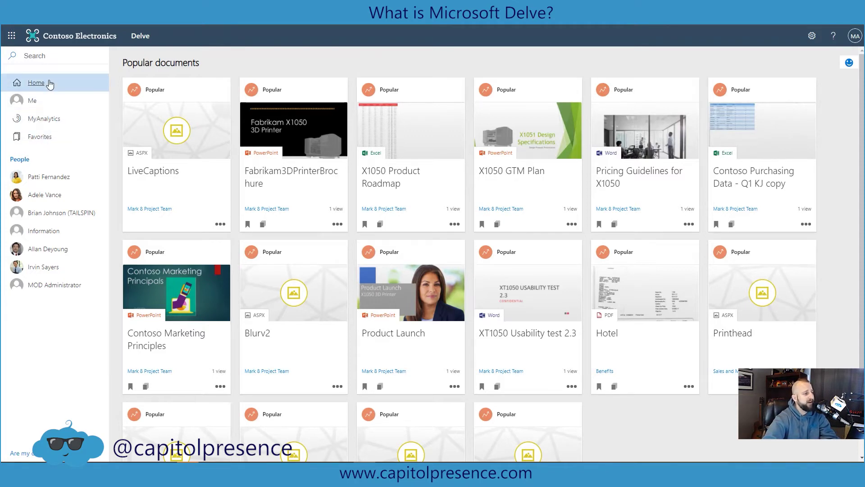
Open the Delve Me page and browse recent documents Book, Document1 and colleagues.
click(33, 101)
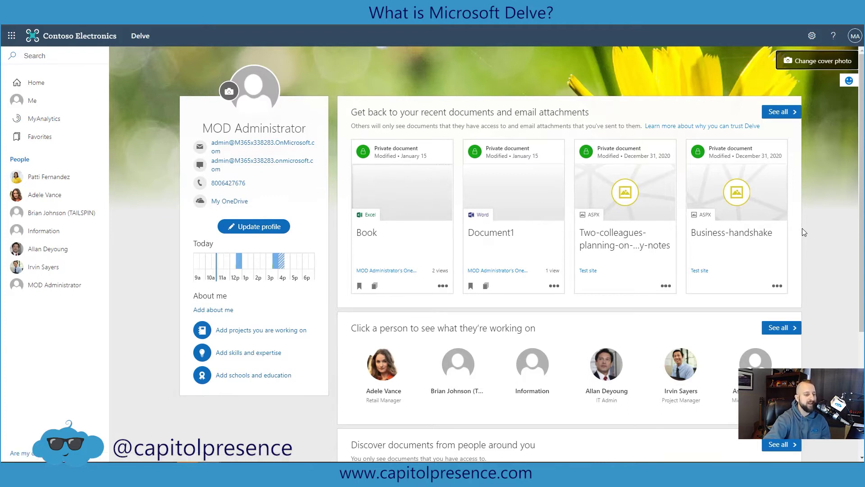
scroll(803, 229, down, 1)
scroll(818, 232, down, 1)
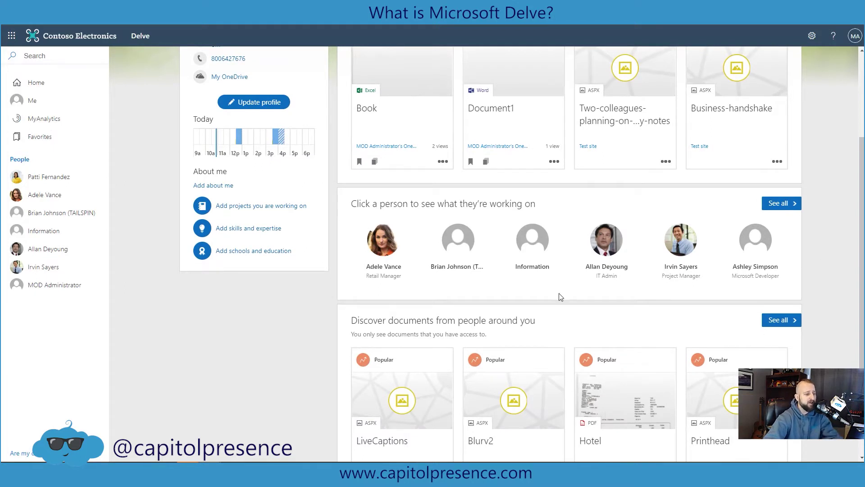
scroll(566, 319, down, 1)
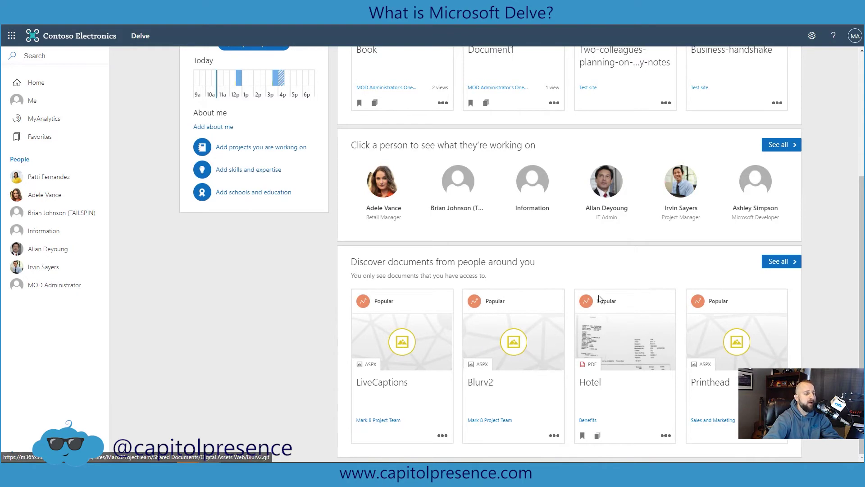
scroll(670, 289, up, 3)
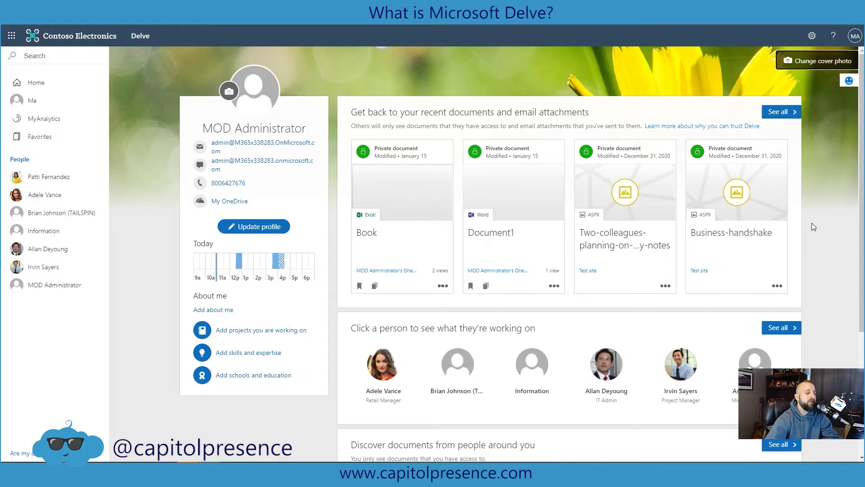
scroll(659, 367, down, 2)
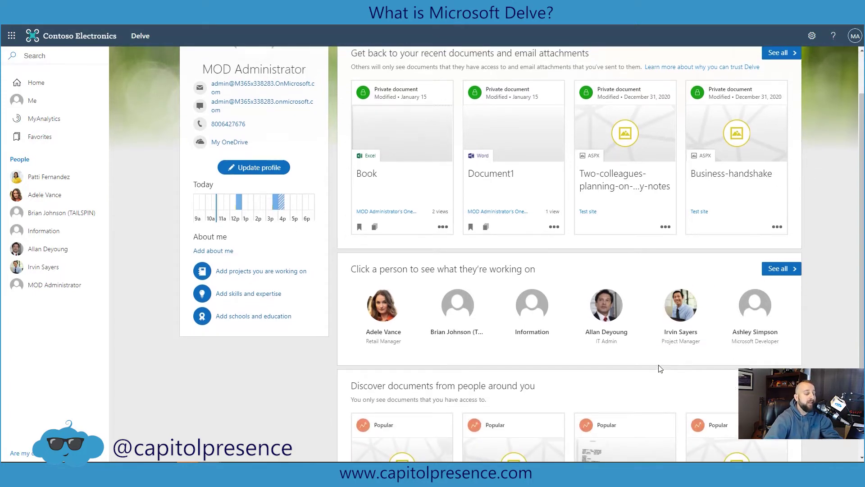
scroll(658, 361, up, 2)
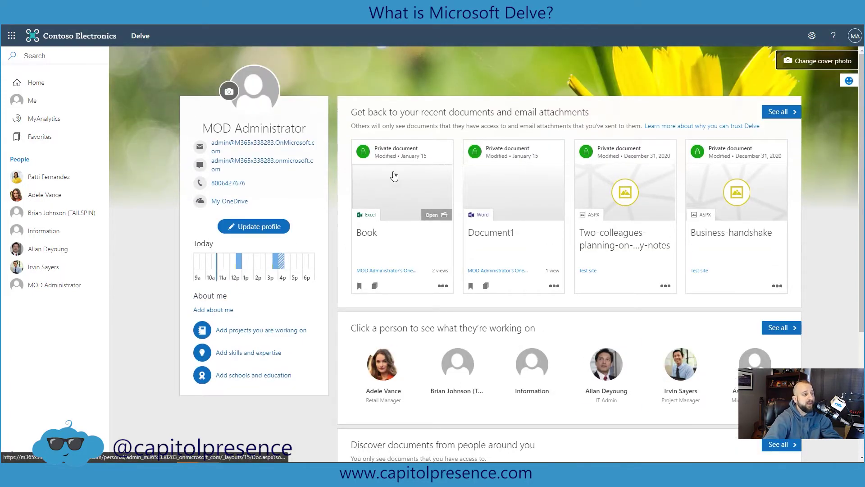
Switch to MyAnalytics, check how the Focus percentage is calculated, and open Focus insights.
click(50, 120)
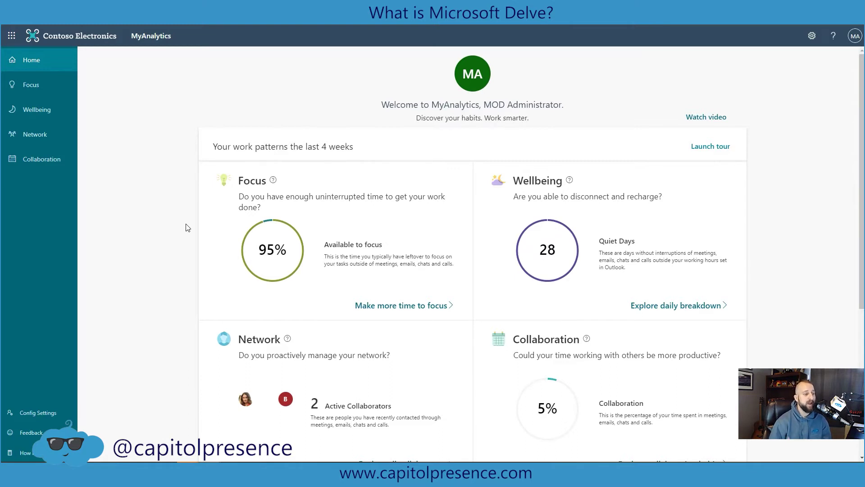
click(274, 181)
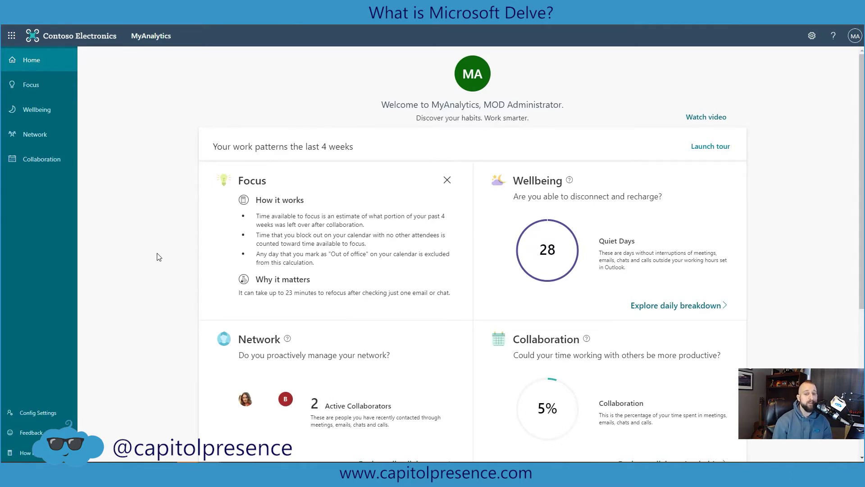
click(448, 180)
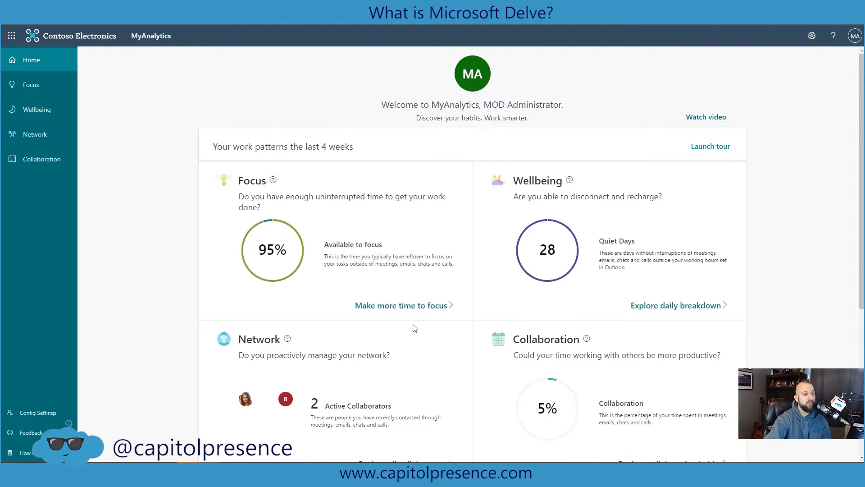
click(382, 309)
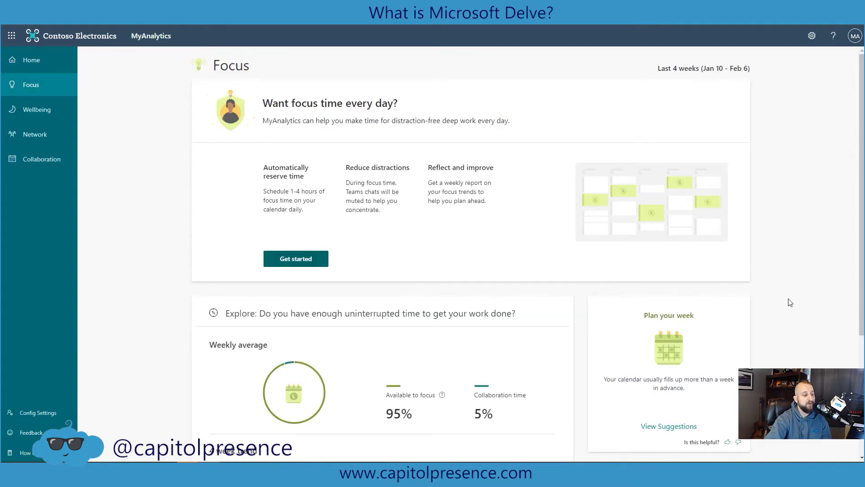
Review the Focus trend, then start setting up a daily focus plan.
scroll(790, 302, down, 4)
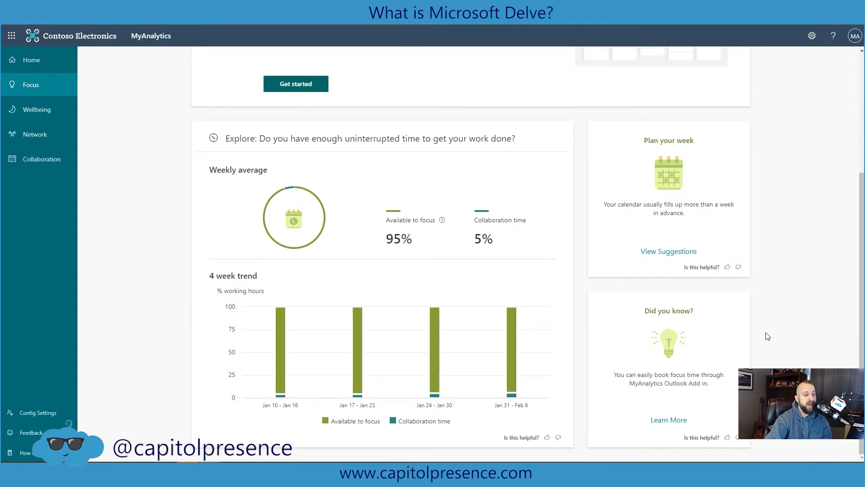
scroll(774, 339, up, 3)
scroll(773, 339, up, 1)
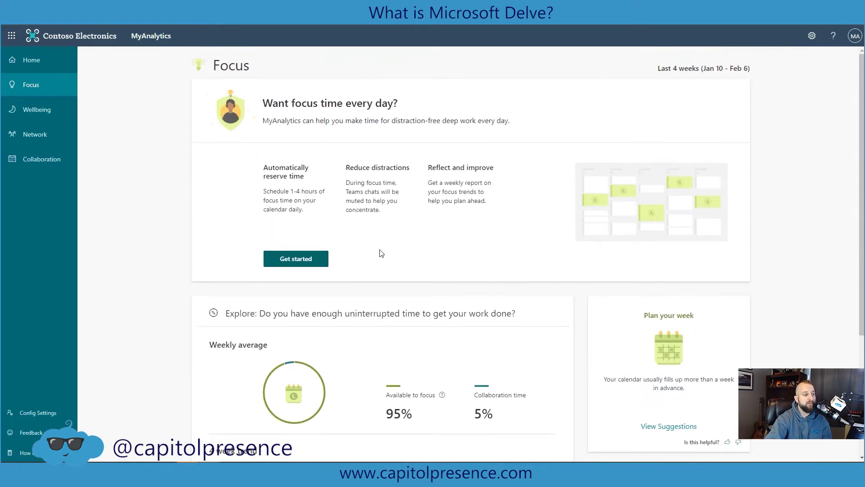
click(299, 262)
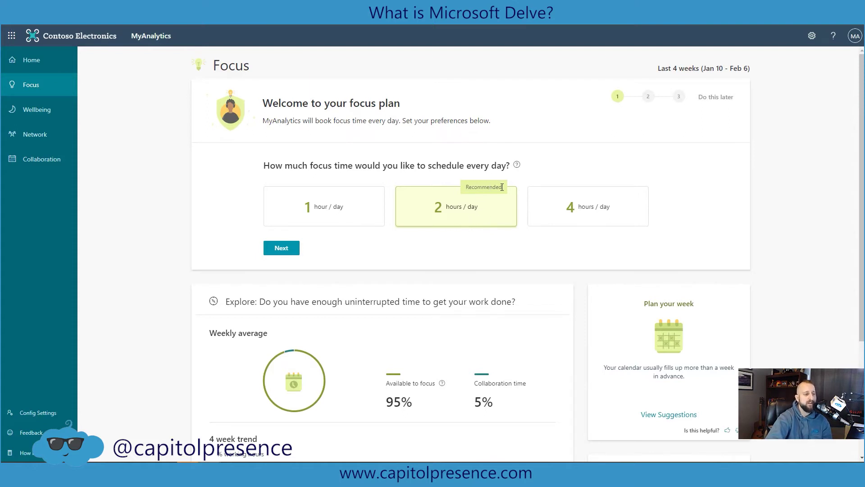
Choose 2 hours/day, afternoon scheduling and muted Teams notifications to activate the focus plan.
click(287, 249)
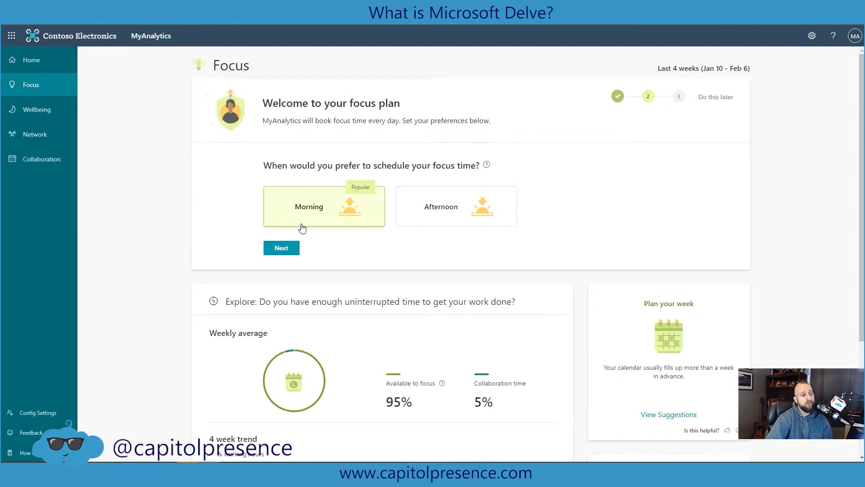
click(486, 215)
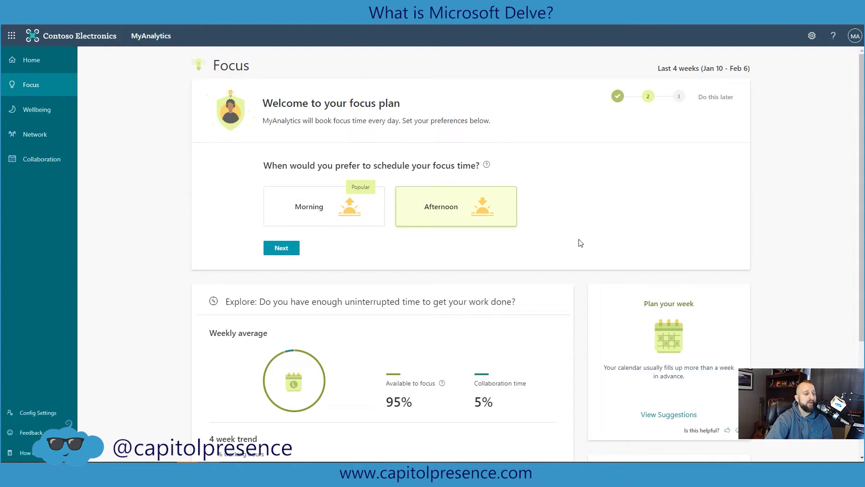
click(288, 248)
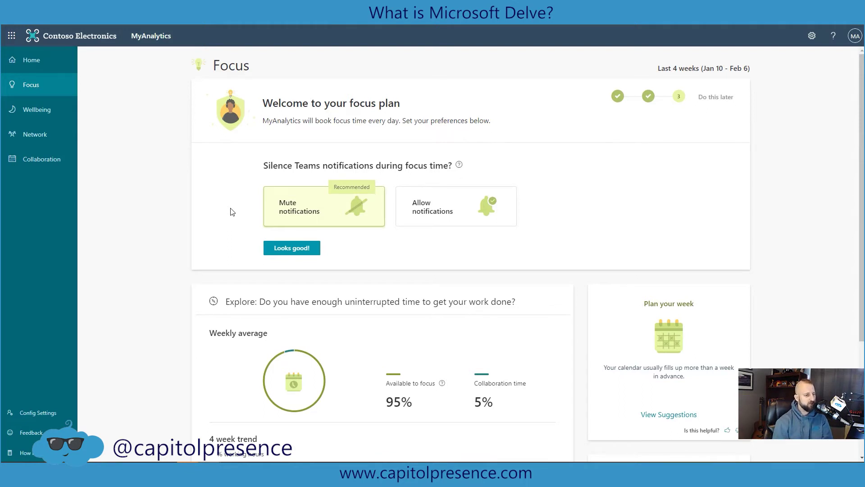
click(301, 248)
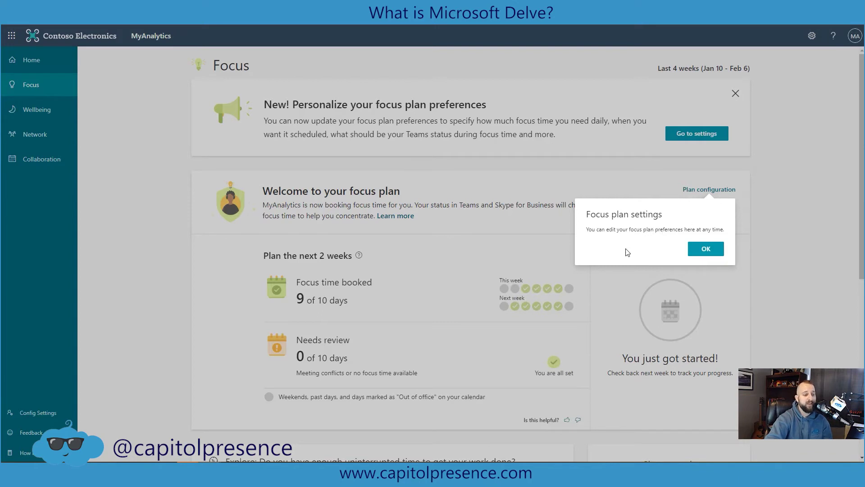
Dismiss the focus plan settings notice, review the booking summary, and open Plan configuration.
click(712, 253)
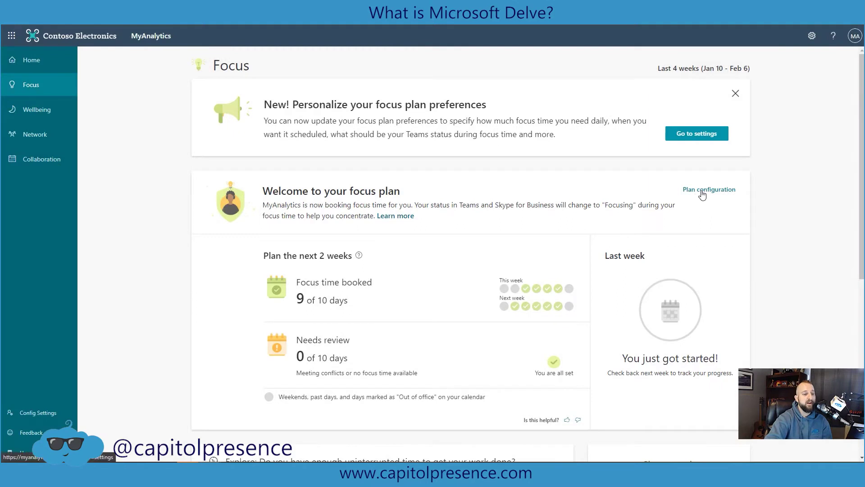
scroll(771, 279, down, 3)
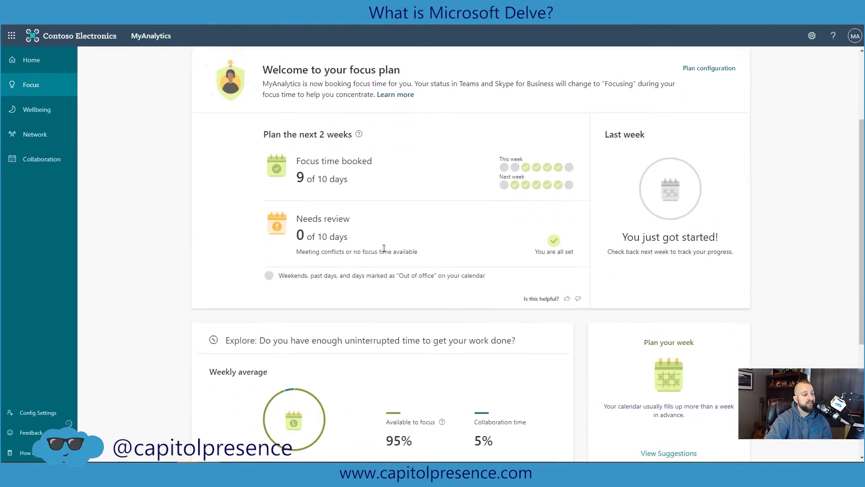
scroll(348, 245, up, 1)
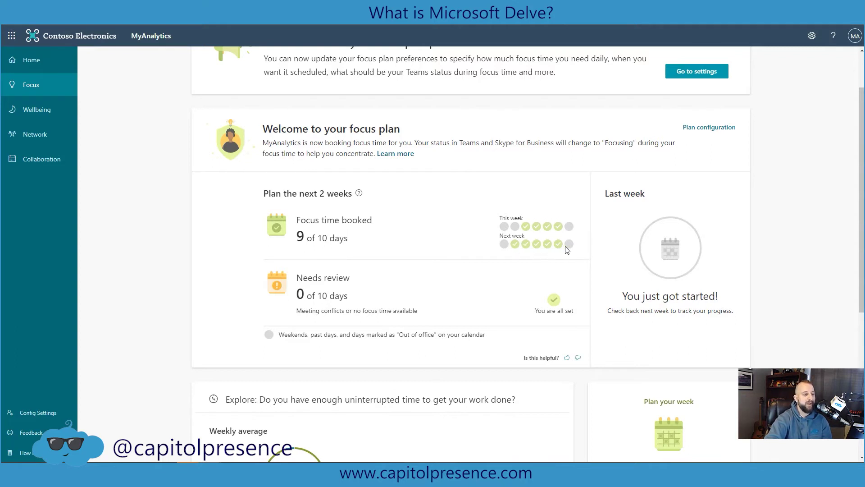
scroll(459, 246, down, 3)
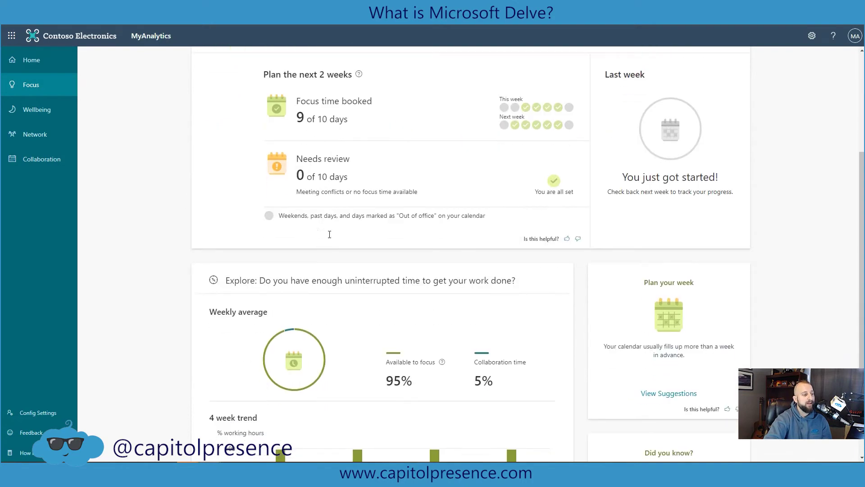
scroll(486, 225, down, 3)
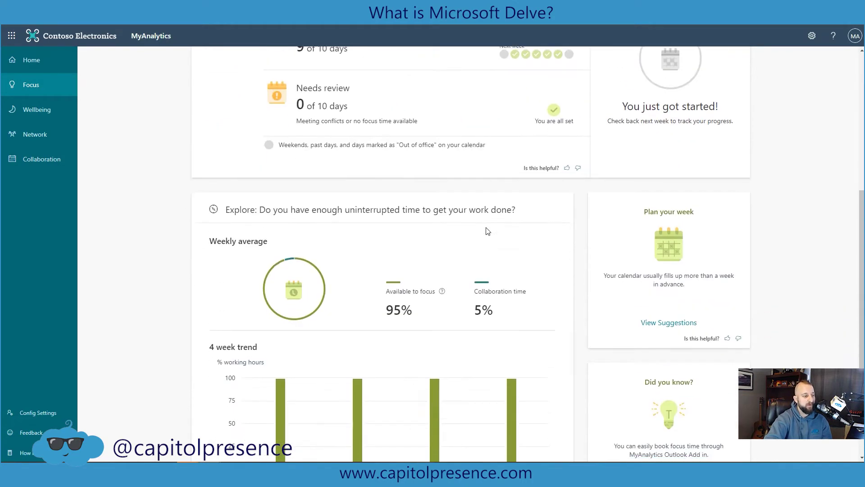
scroll(556, 283, up, 7)
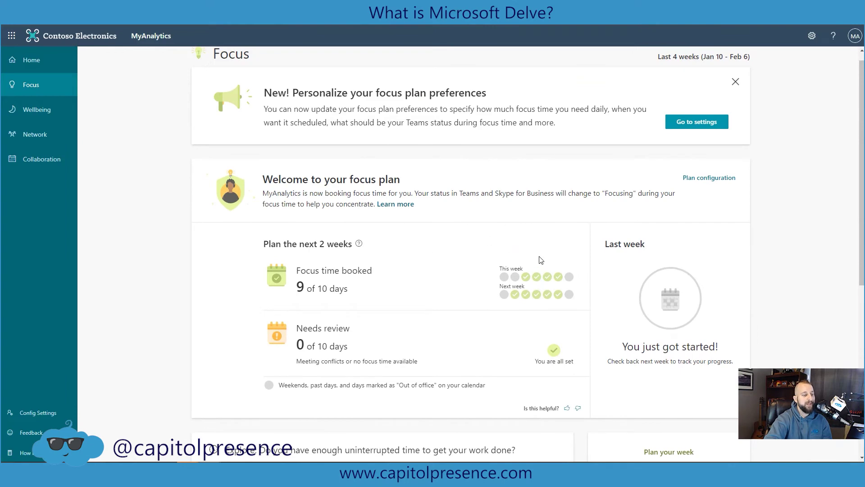
scroll(548, 266, down, 1)
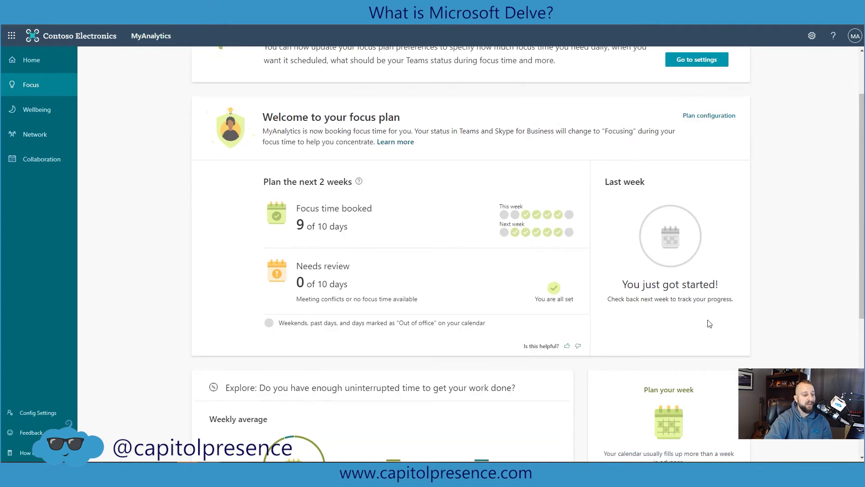
click(713, 115)
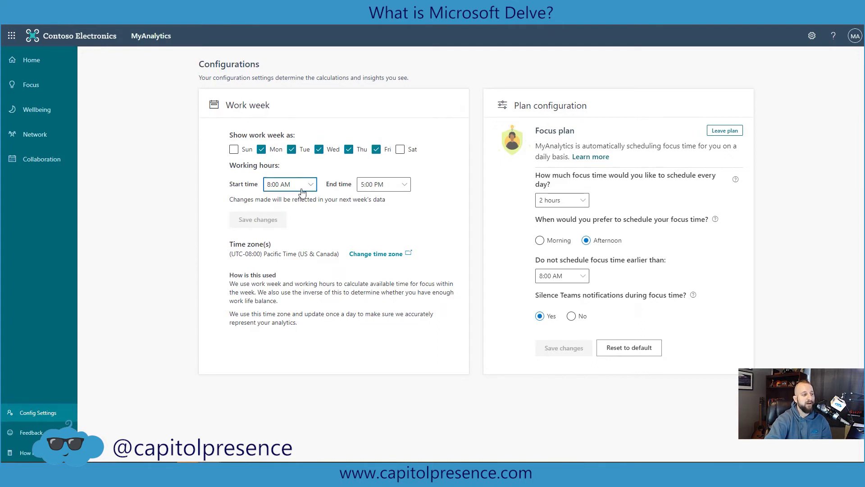
Change the working day start from 8:00 AM to 7:30 AM and save.
click(300, 189)
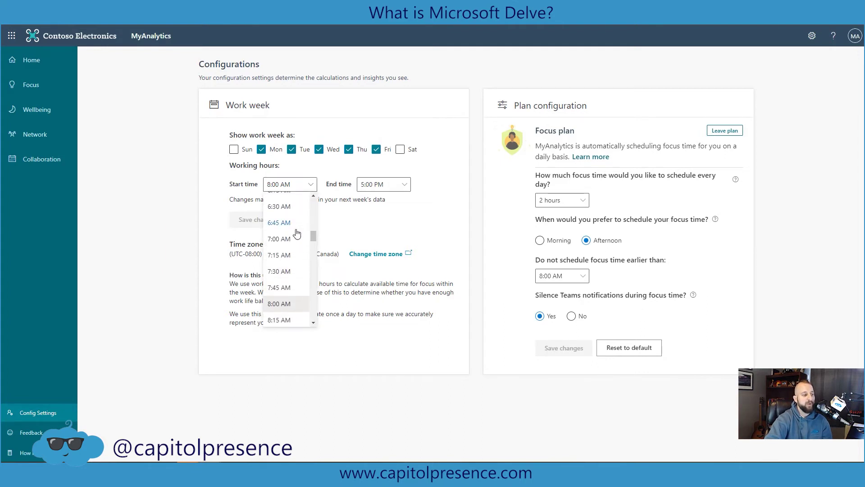
click(291, 241)
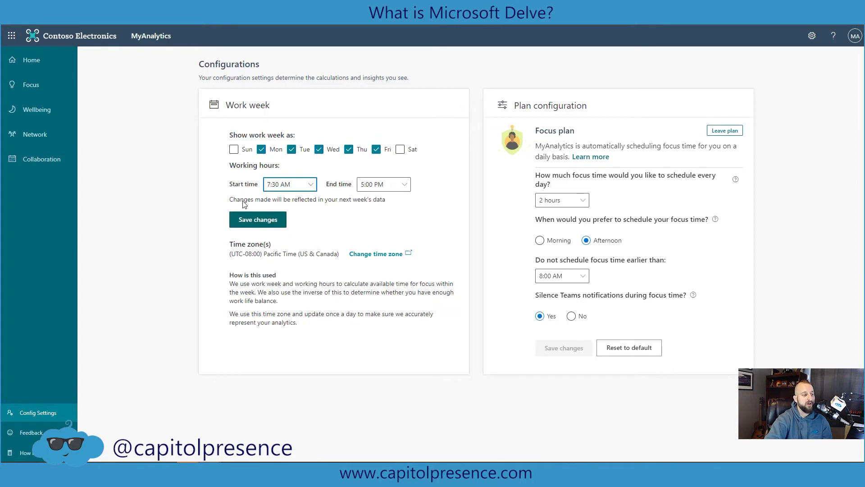
click(265, 221)
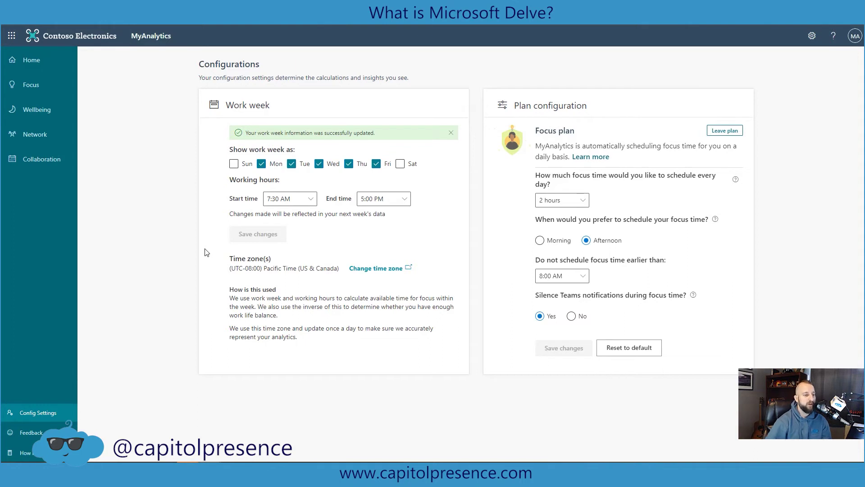
click(587, 200)
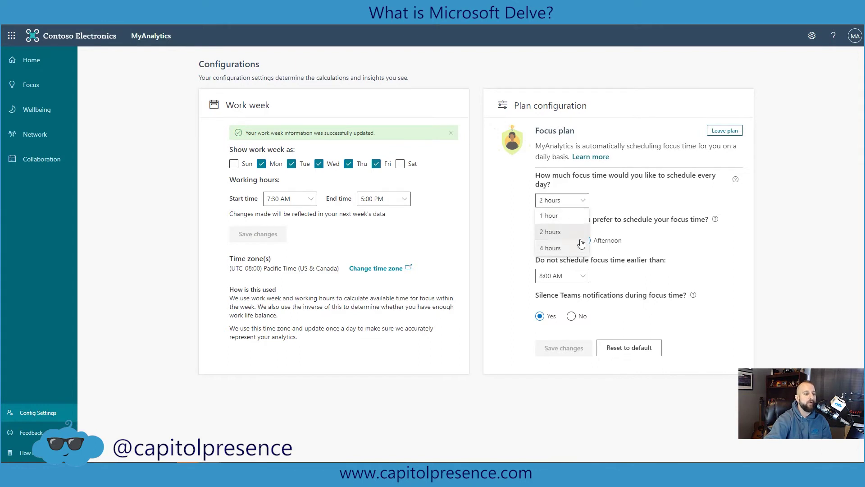
Close the daily focus time dropdown with 2 hours still selected.
click(624, 194)
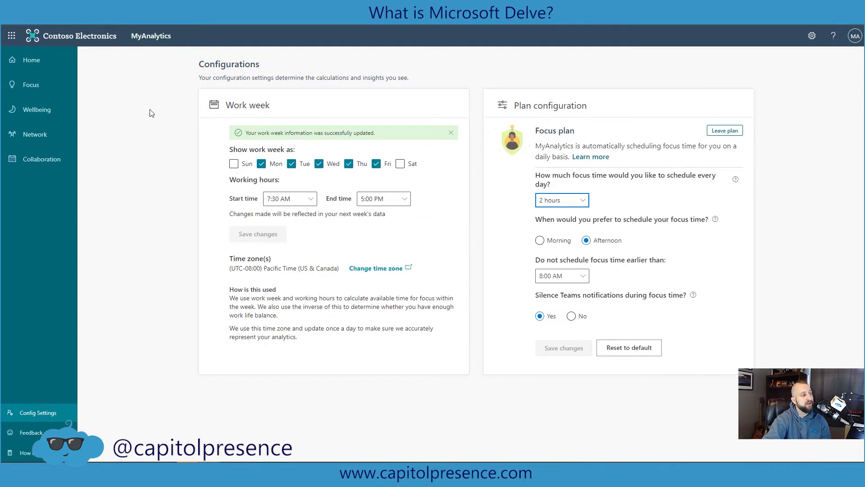
Go back to the MyAnalytics Home dashboard.
click(36, 60)
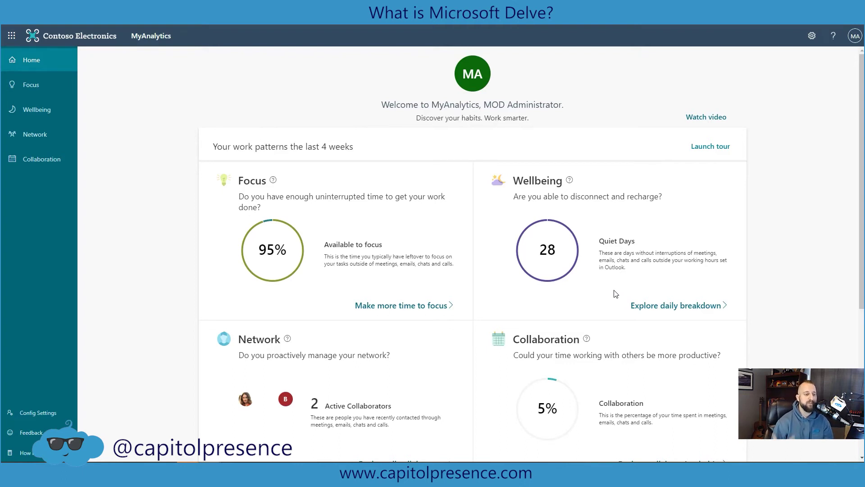
View the Wellbeing quiet-days daily breakdown, then open the working-hours configuration.
click(658, 310)
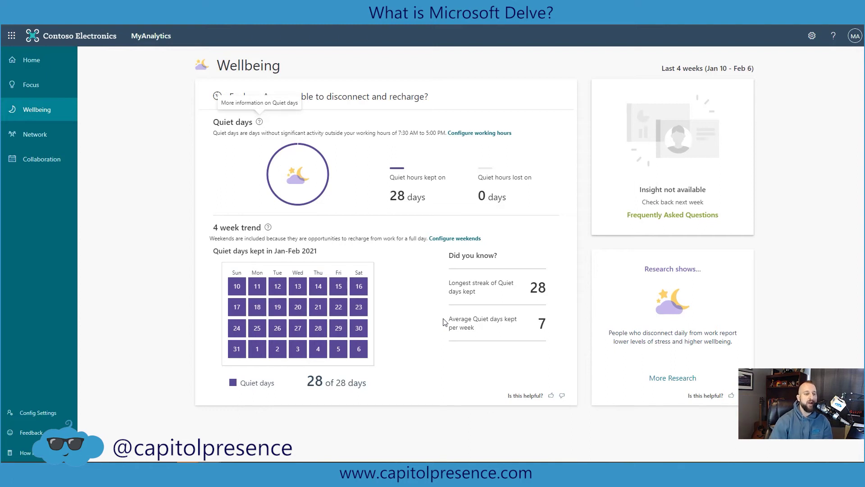
click(480, 133)
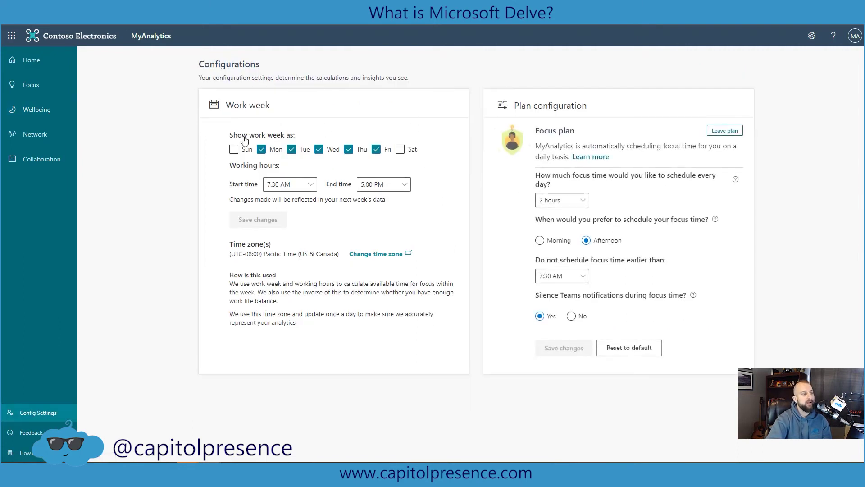
Return Home and open the Network card's full list of collaborators.
click(31, 61)
scroll(154, 199, down, 4)
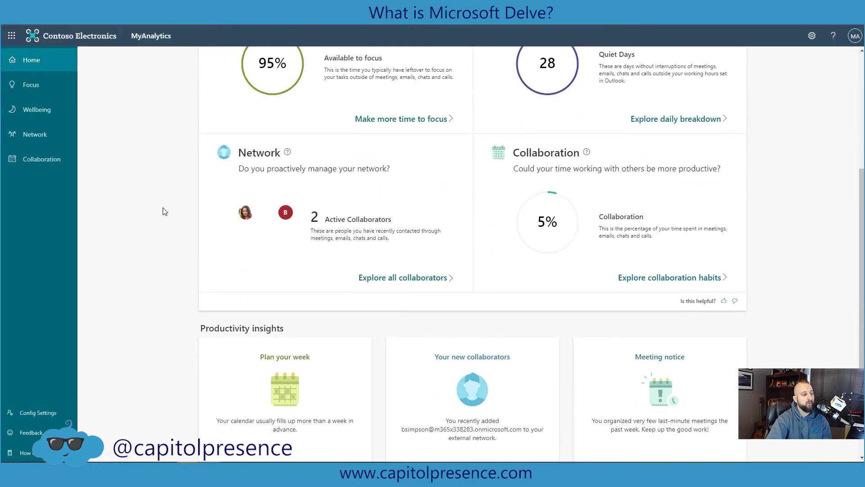
scroll(165, 208, up, 1)
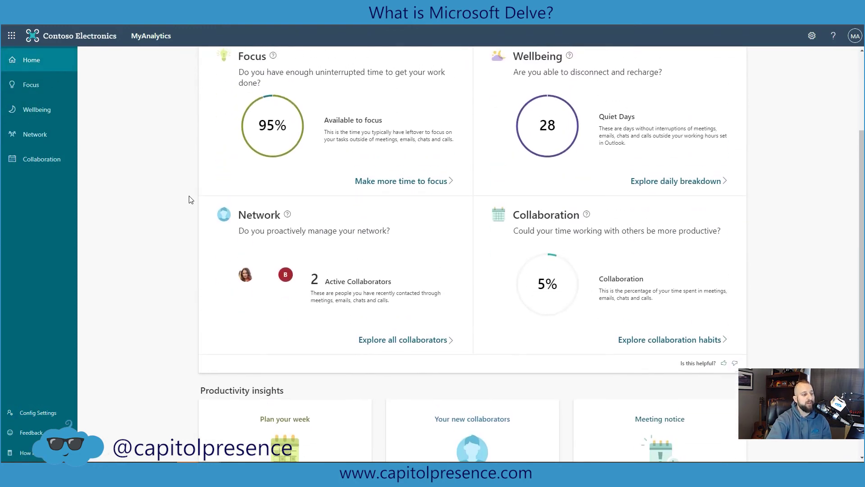
click(407, 343)
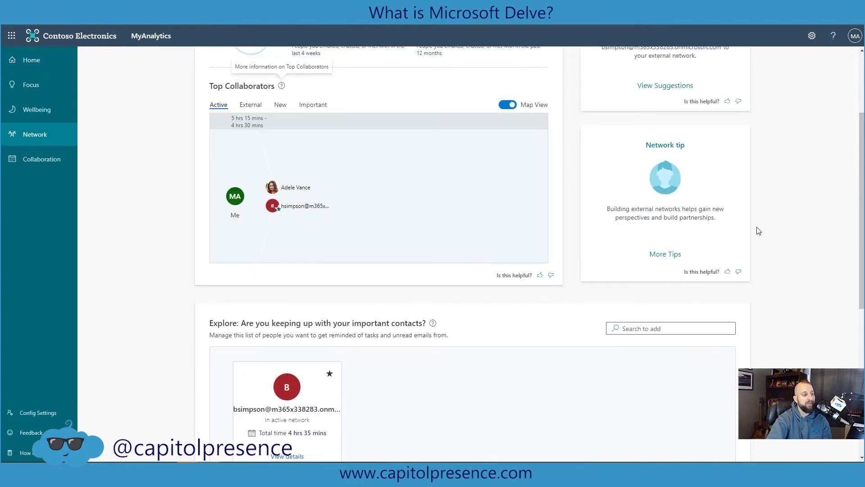
Mark two of the suggested people as important contacts.
scroll(768, 232, up, 2)
scroll(771, 238, up, 2)
scroll(781, 234, down, 5)
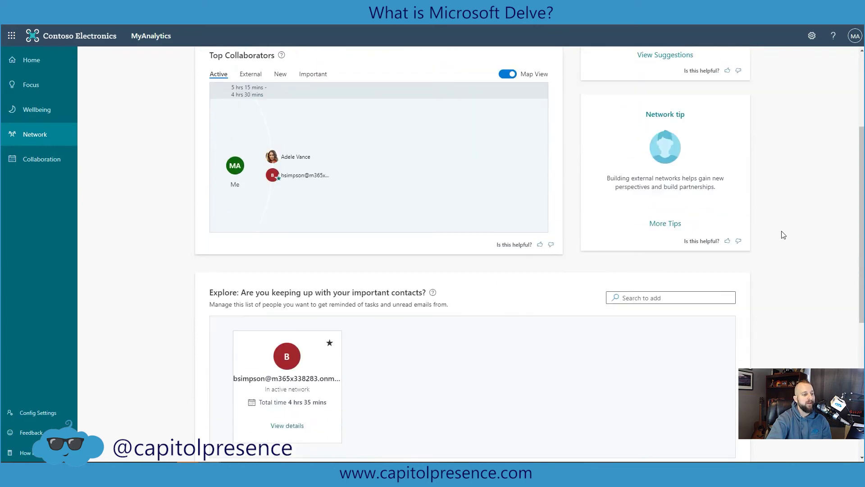
scroll(784, 233, down, 4)
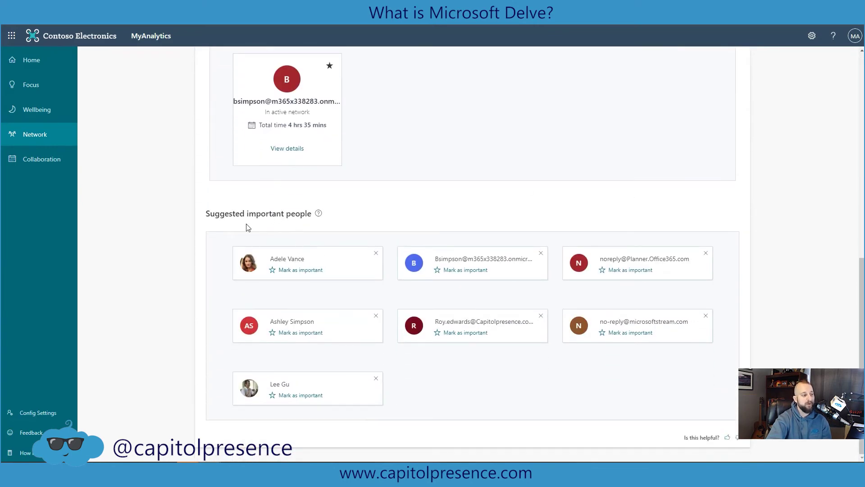
click(272, 270)
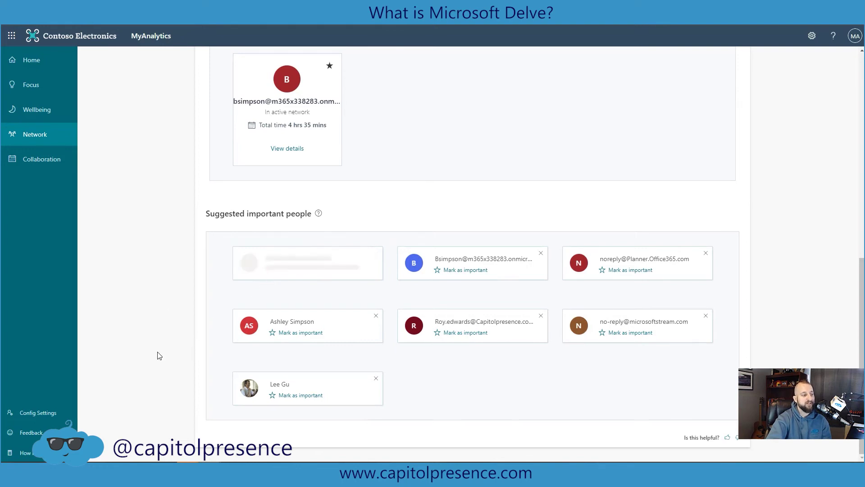
scroll(386, 310, up, 3)
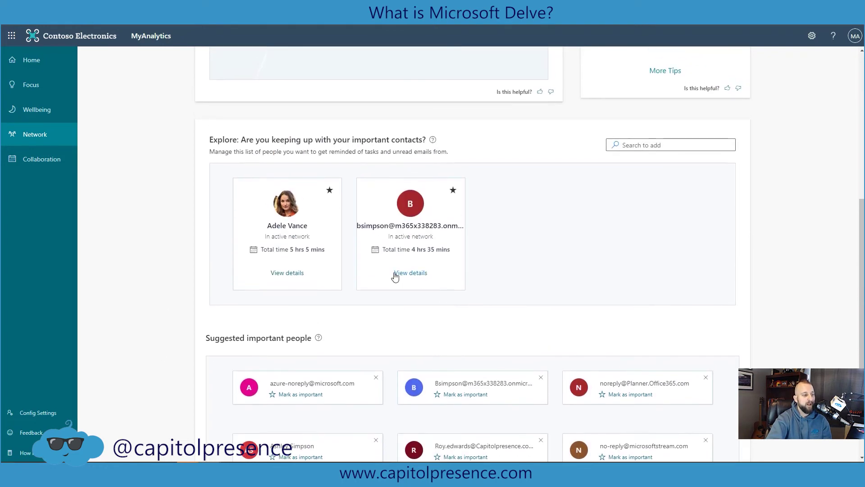
scroll(511, 298, down, 2)
scroll(495, 333, down, 2)
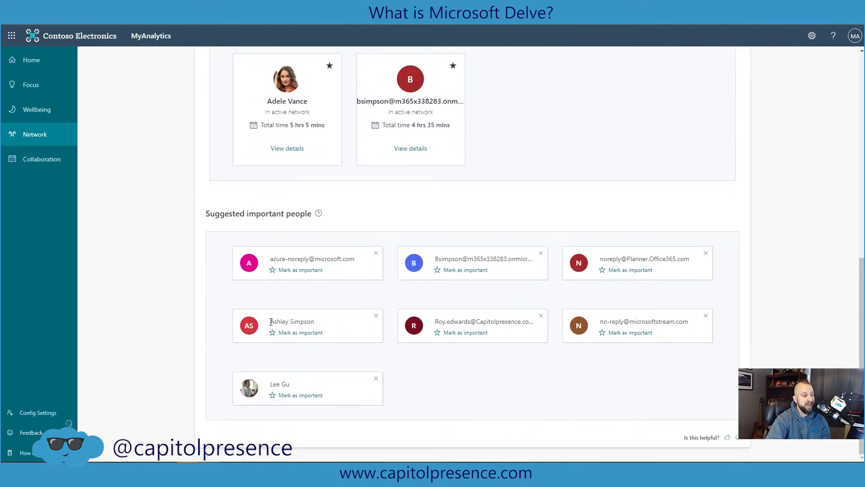
click(275, 334)
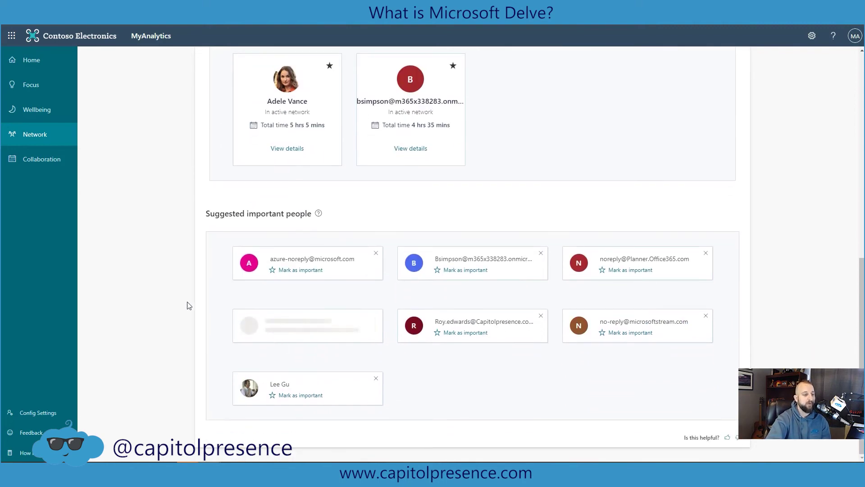
Filter the Top Collaborators map to show only external contacts.
scroll(188, 303, up, 6)
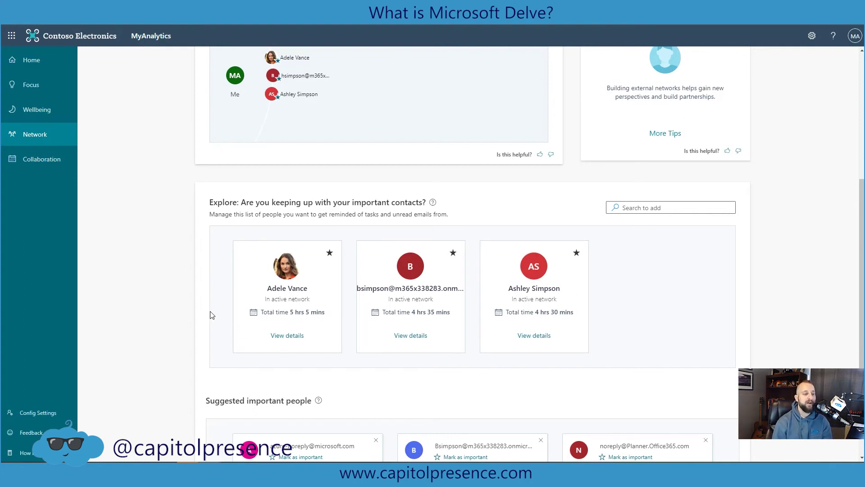
scroll(316, 298, up, 3)
scroll(316, 299, up, 3)
click(249, 229)
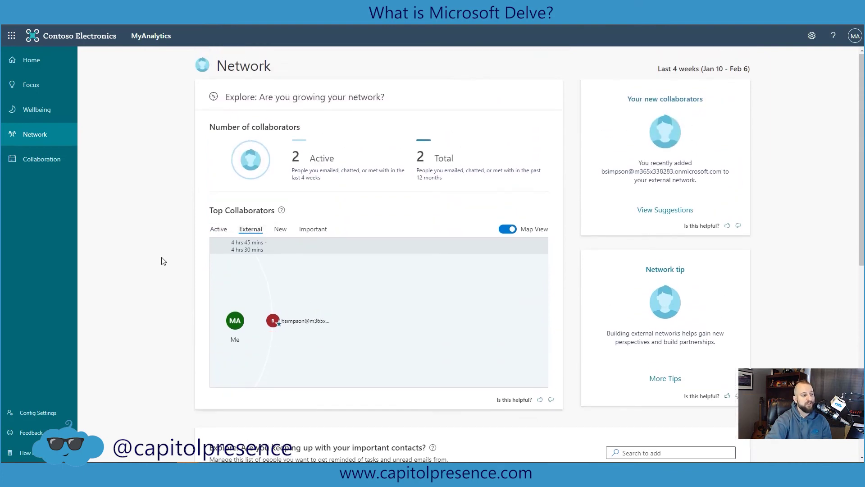
Switch the Top Collaborators map through the New and Important views, ending on Active.
click(283, 229)
click(315, 230)
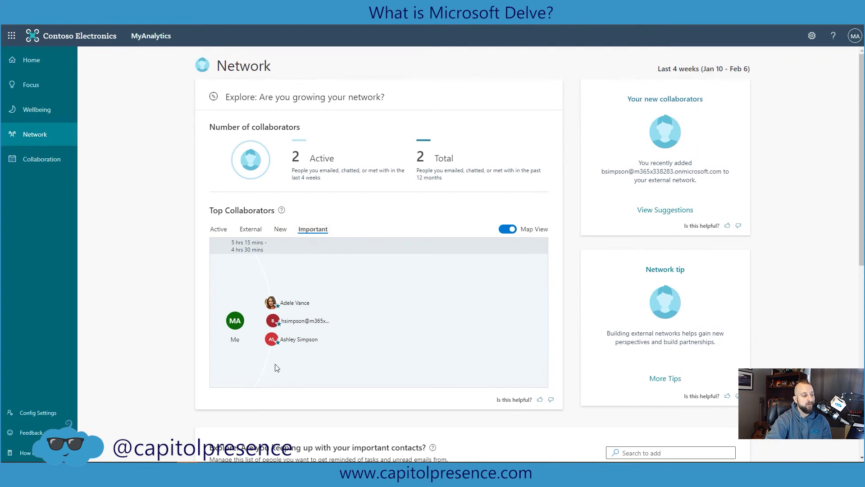
click(220, 230)
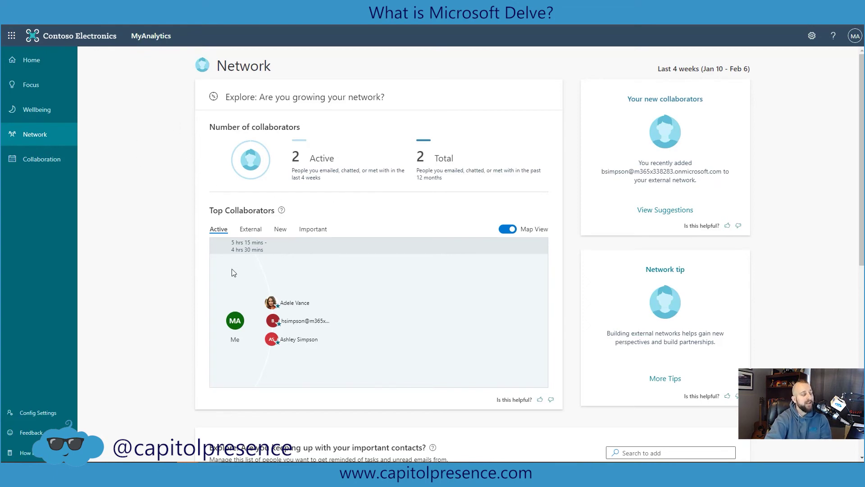
scroll(234, 272, down, 8)
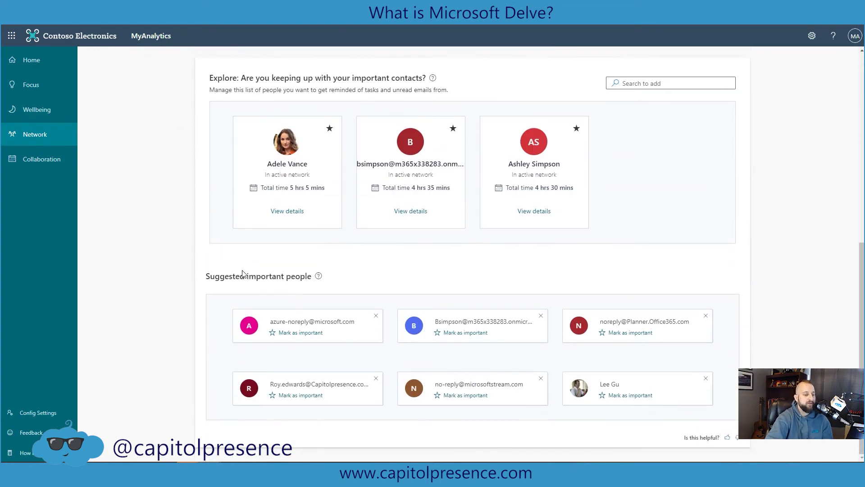
scroll(242, 274, up, 8)
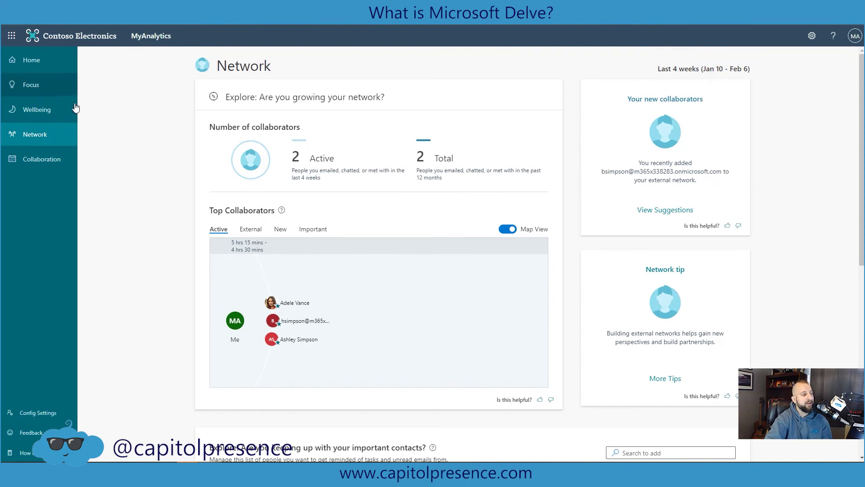
Open the Collaboration insights page and view Meeting habits across 25 meetings.
click(127, 169)
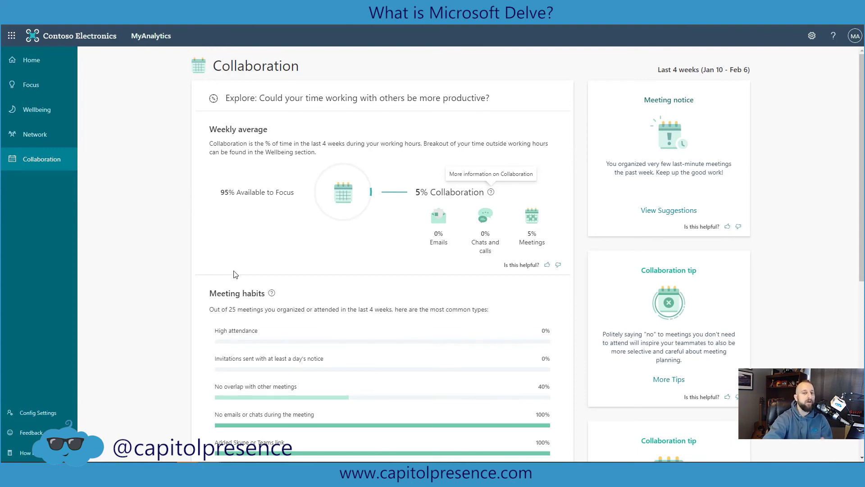
scroll(235, 277, down, 4)
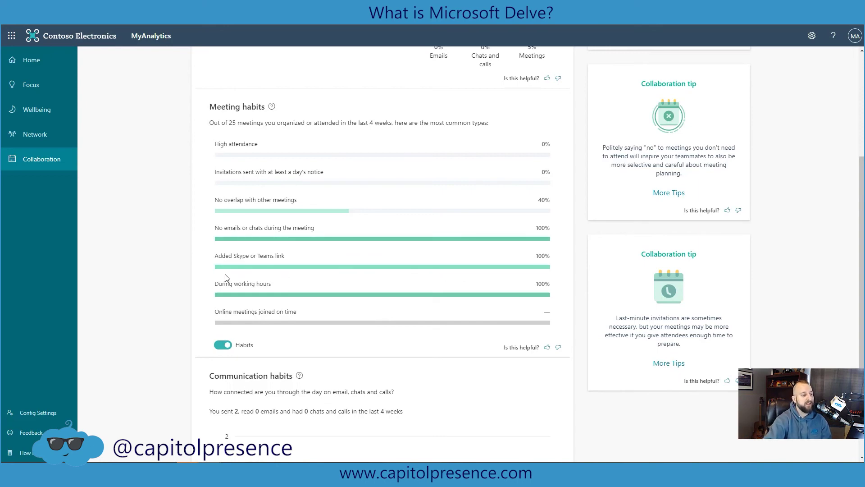
Give the first Collaboration tip a thumbs-up, then go back to the Home dashboard.
scroll(165, 263, down, 3)
scroll(171, 263, down, 1)
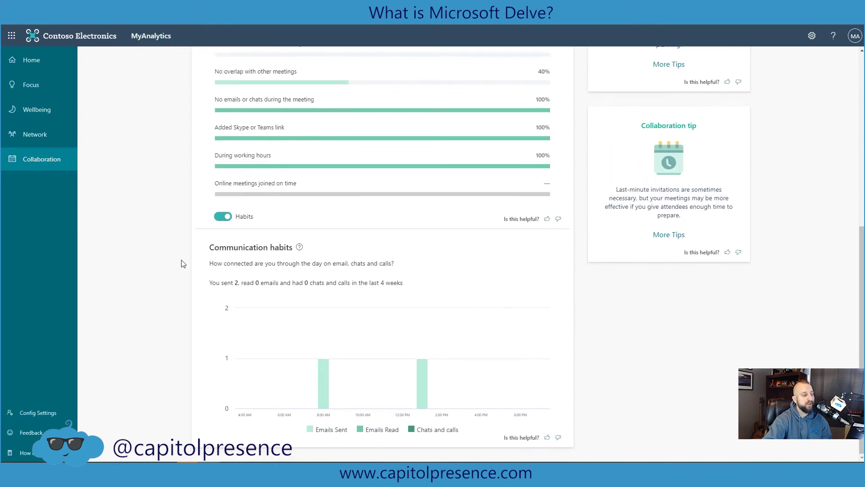
scroll(187, 278, up, 3)
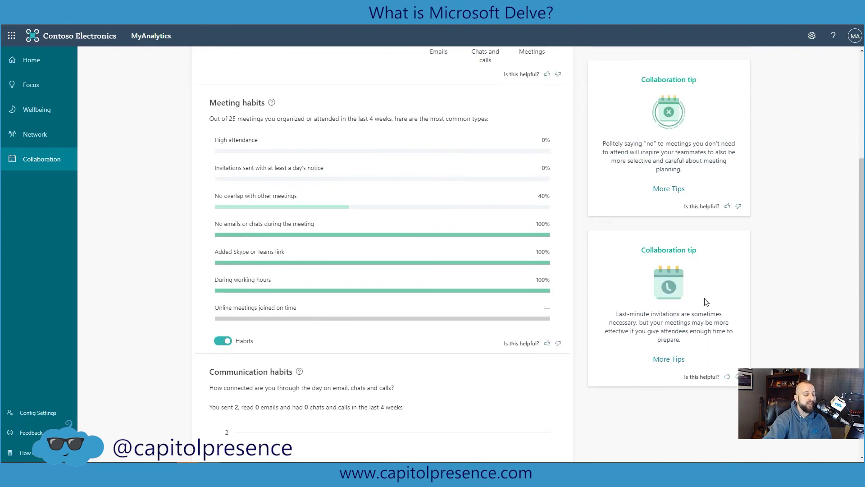
scroll(708, 288, up, 2)
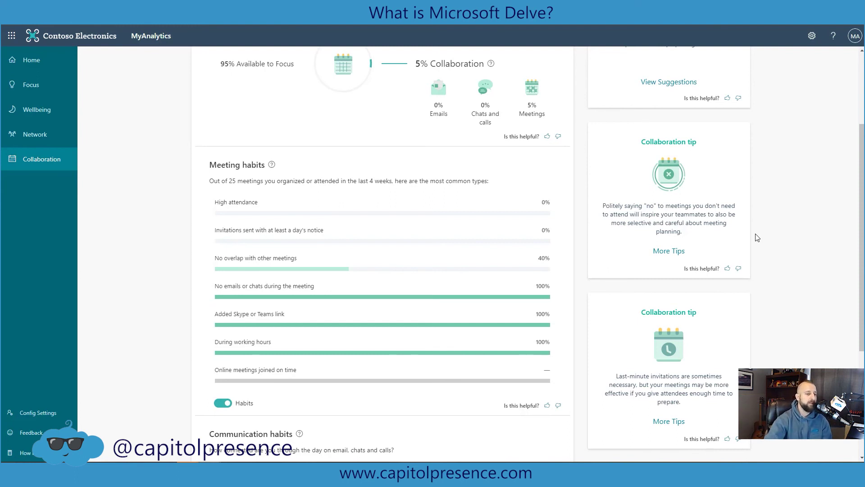
scroll(762, 259, down, 2)
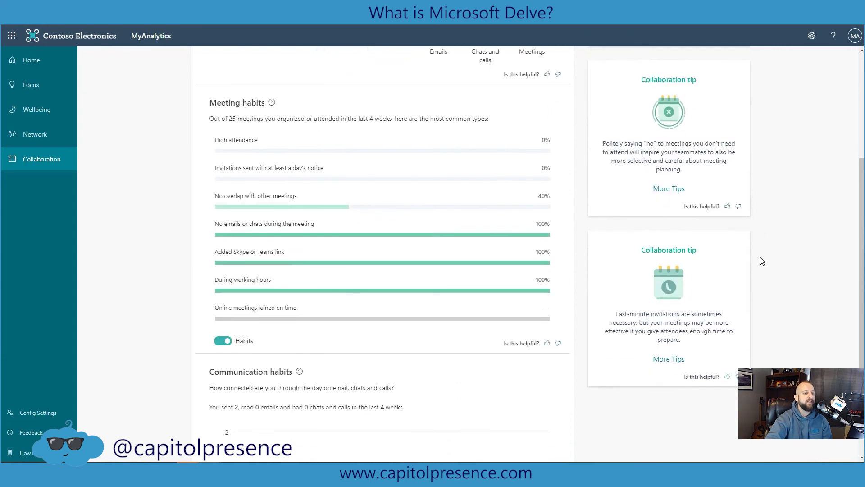
scroll(762, 261, down, 2)
click(727, 144)
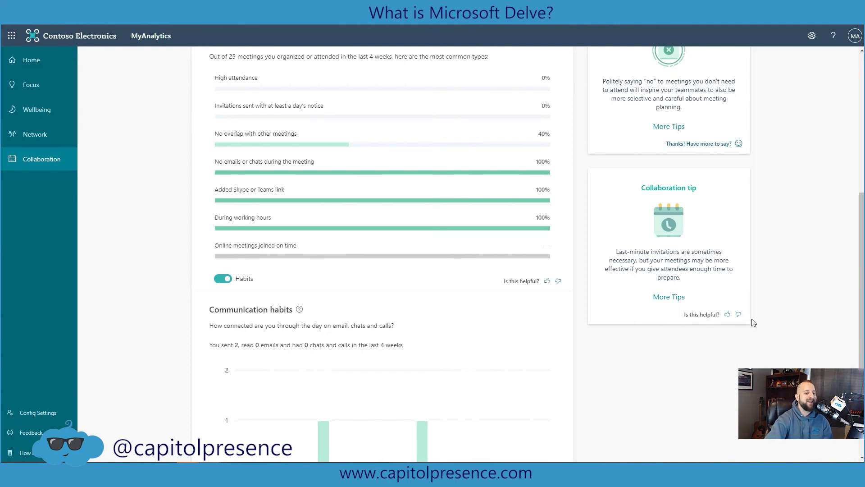
scroll(718, 355, up, 5)
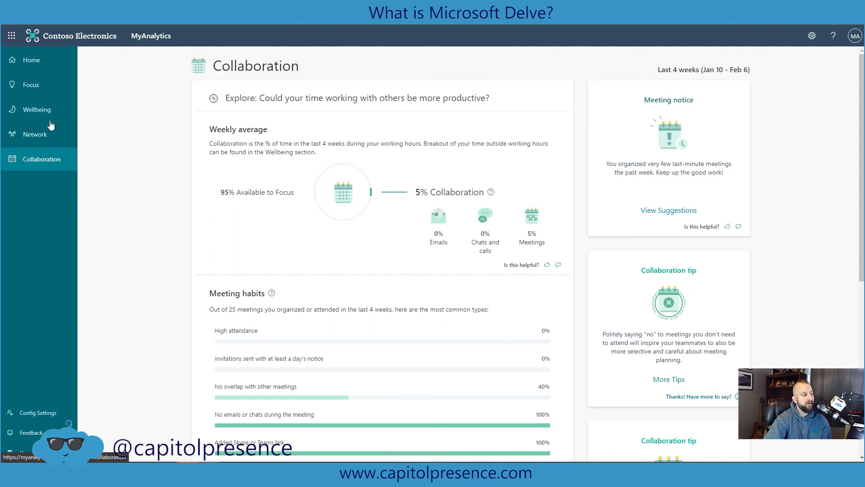
click(50, 61)
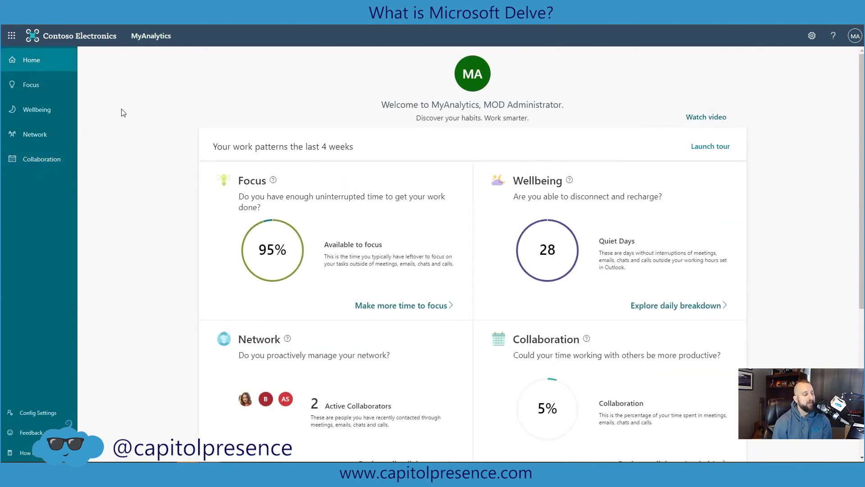